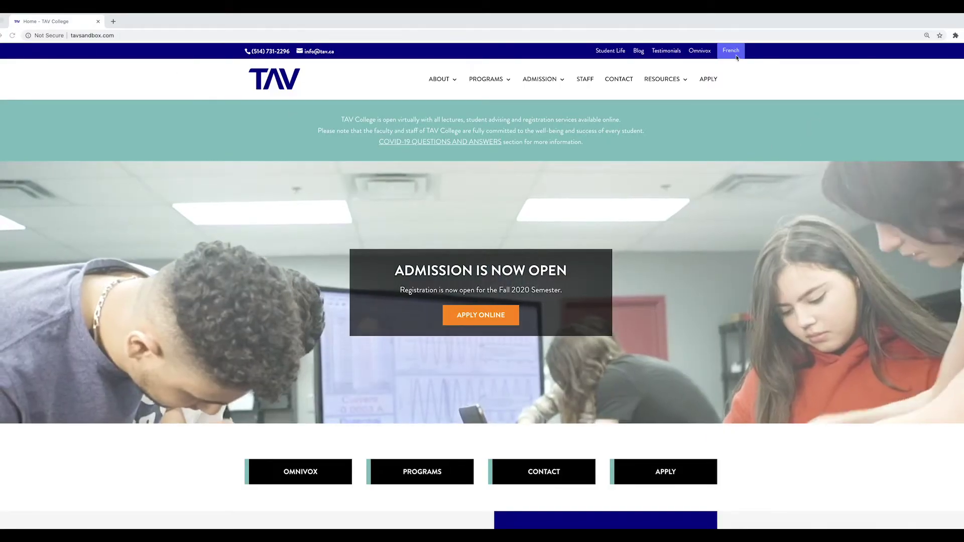
Follow the Omnivox link in the TAV College top bar to the student login page.
left_click(699, 51)
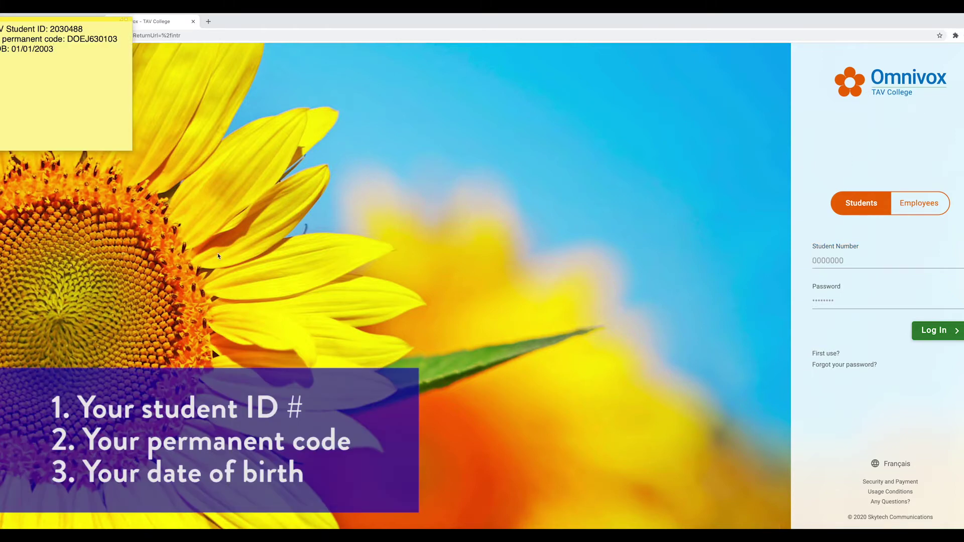
Review the student ID, permanent code and birth date in the notes, then choose 'First use?'.
left_click_drag(4, 29, 128, 30)
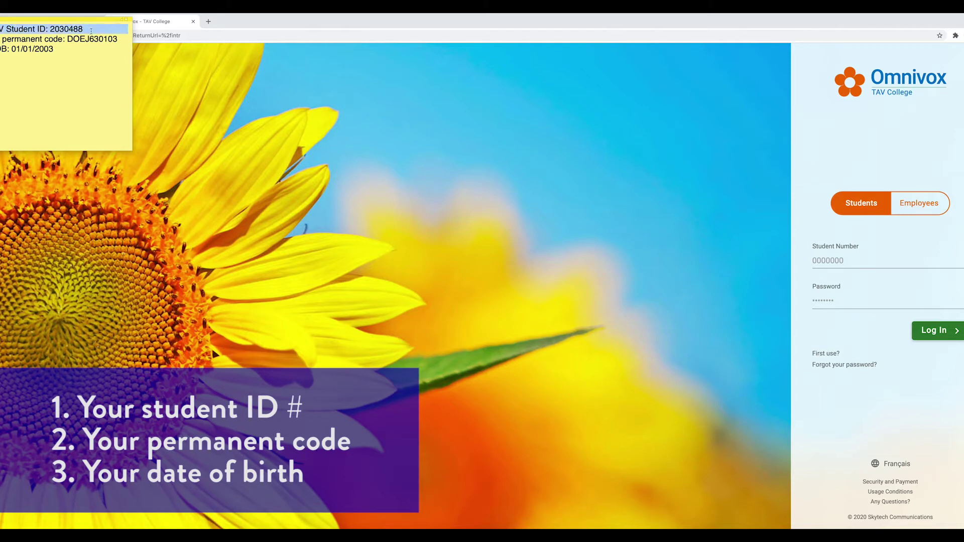
left_click_drag(1, 39, 128, 39)
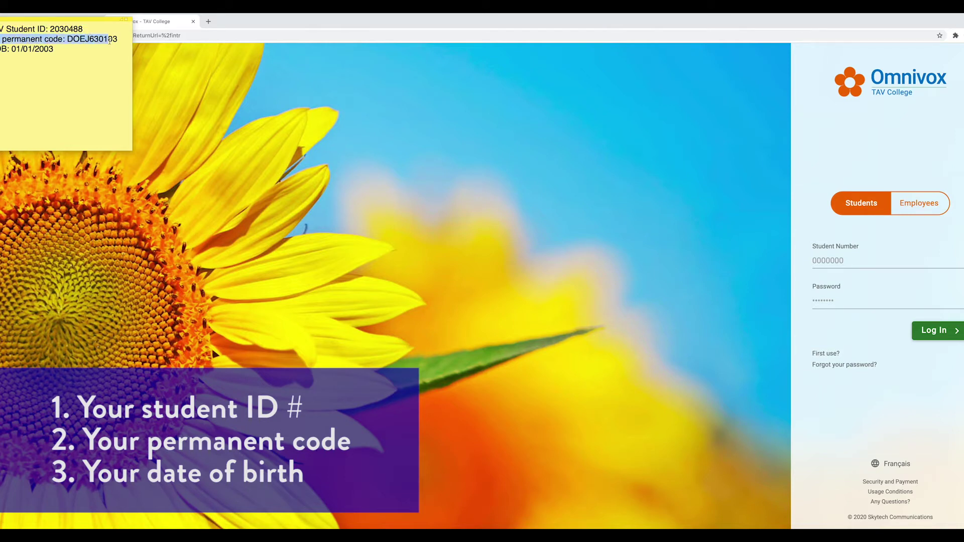
left_click(36, 49)
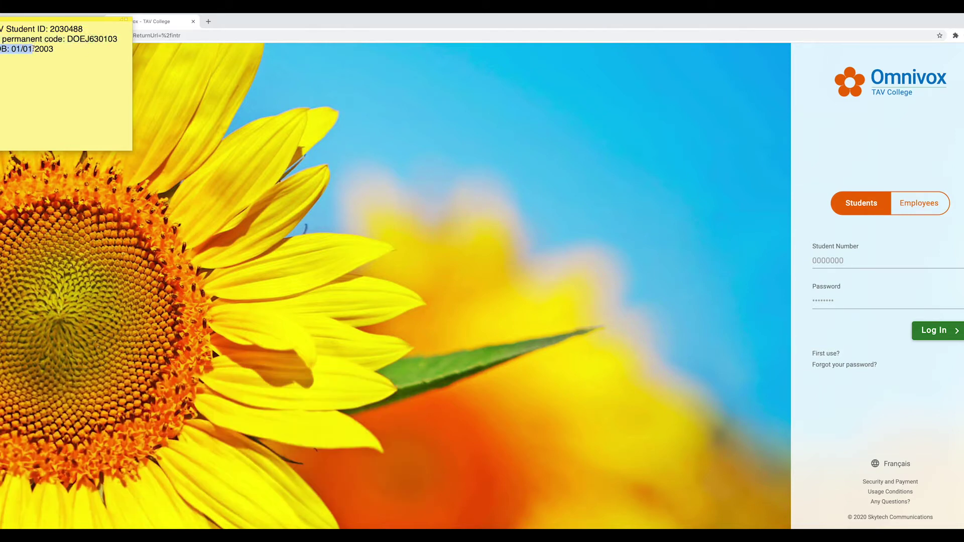
left_click_drag(2, 48, 55, 49)
left_click(54, 48)
left_click(912, 160)
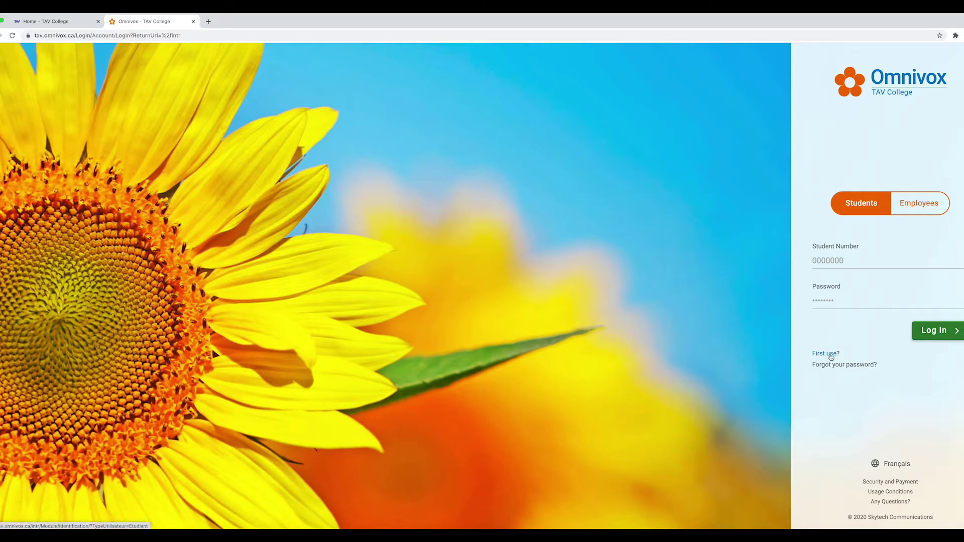
left_click(826, 354)
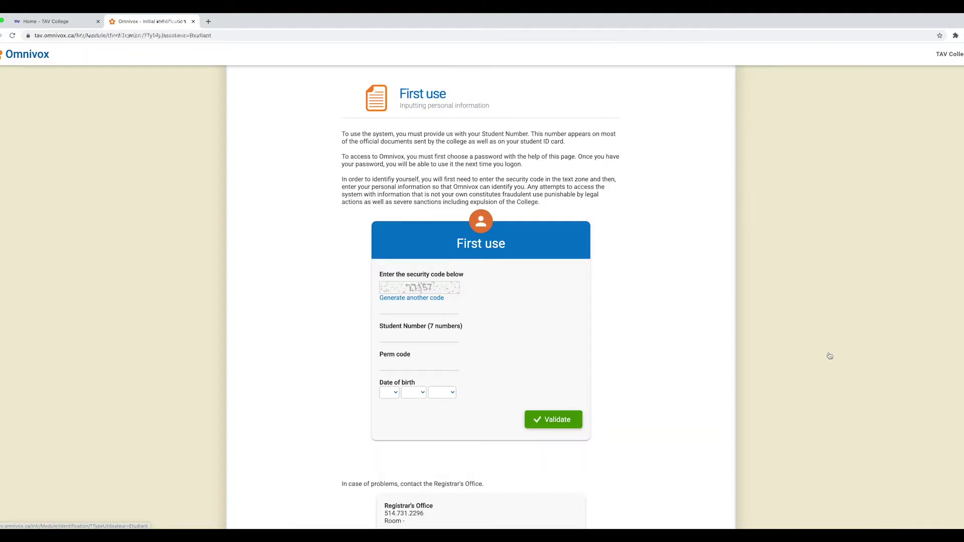
scroll(498, 149, "down", 1)
Copy the student number from the notes into the Student Number field.
left_click_drag(341, 104, 576, 174)
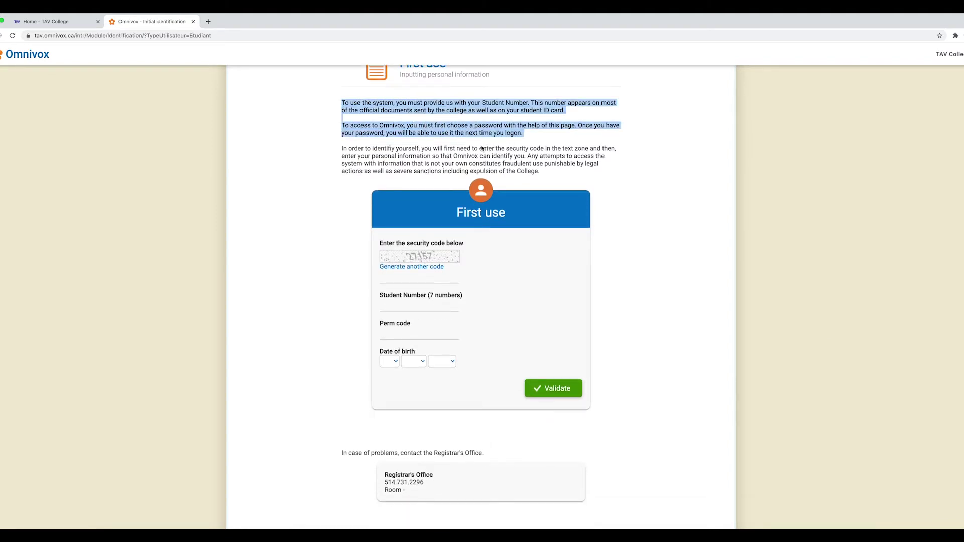
left_click(578, 171)
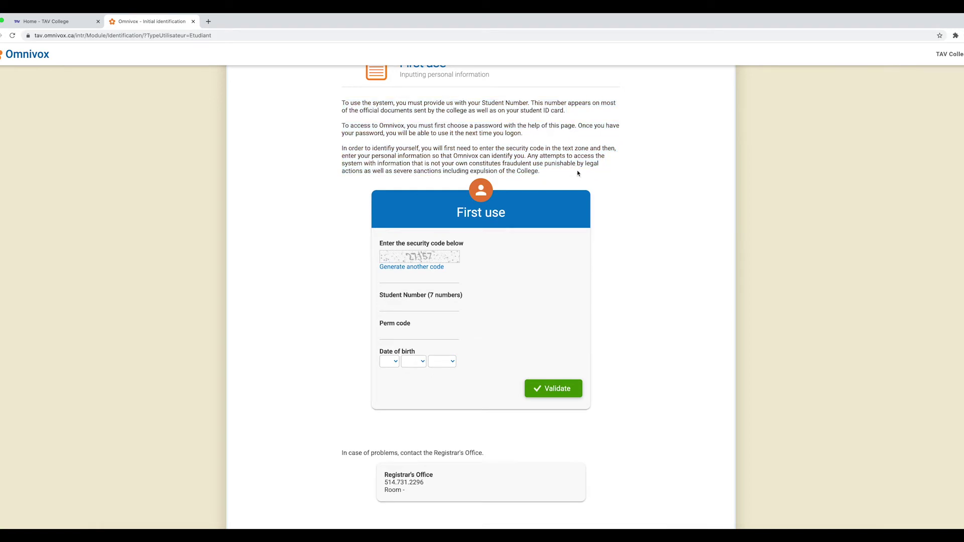
scroll(577, 172, "down", 1)
scroll(494, 242, "down", 1)
left_click(419, 240)
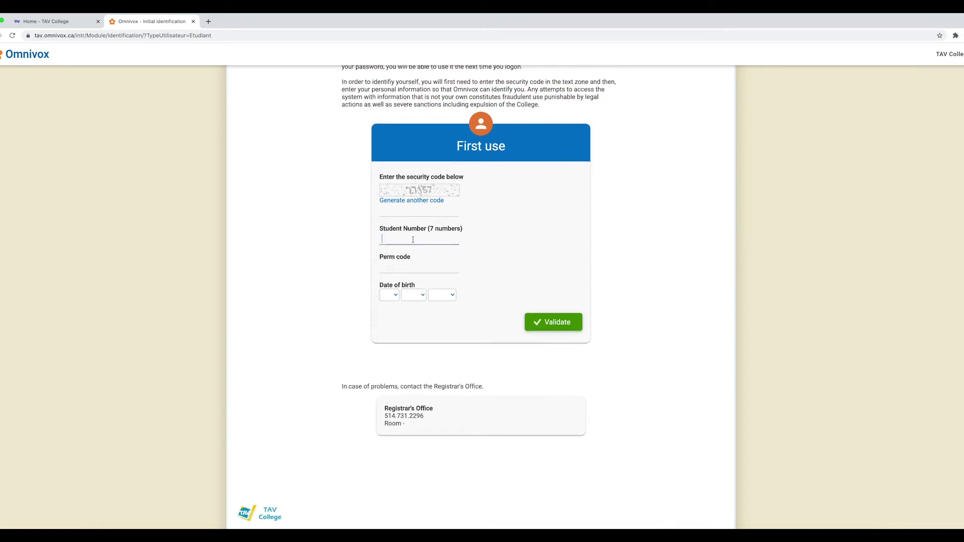
left_click(794, 536)
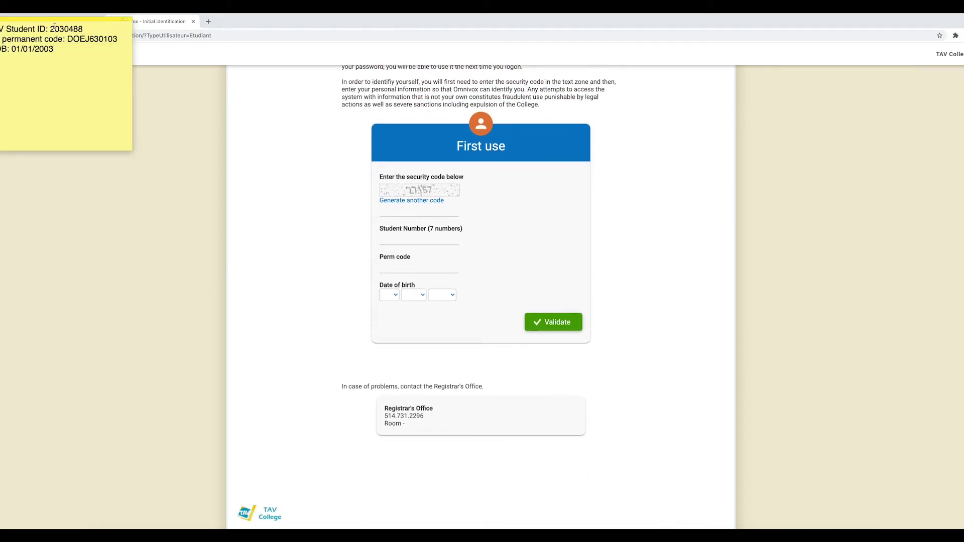
left_click_drag(50, 29, 129, 30)
key("ctrl+c")
left_click(423, 243)
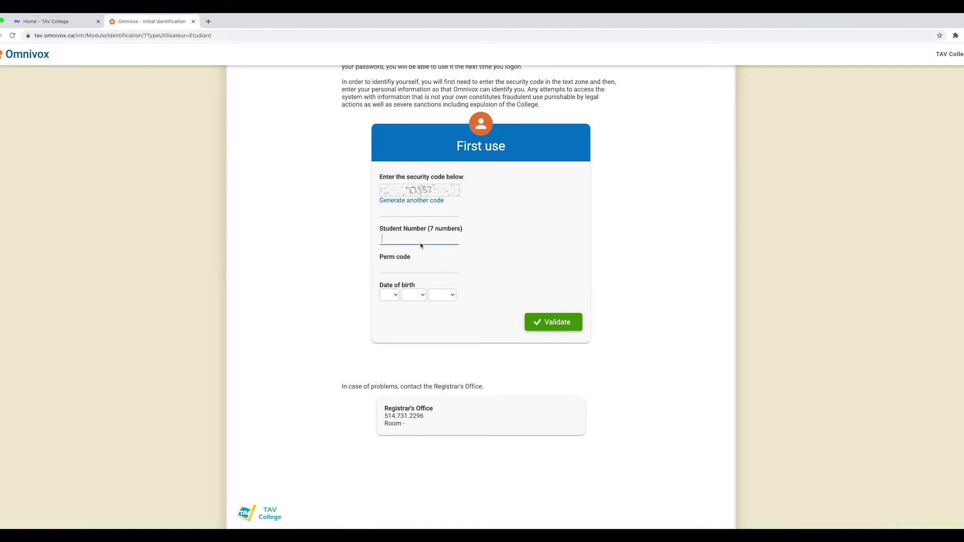
key("ctrl+v")
Copy the permanent code from the notes into the Perm code field.
left_click(795, 536)
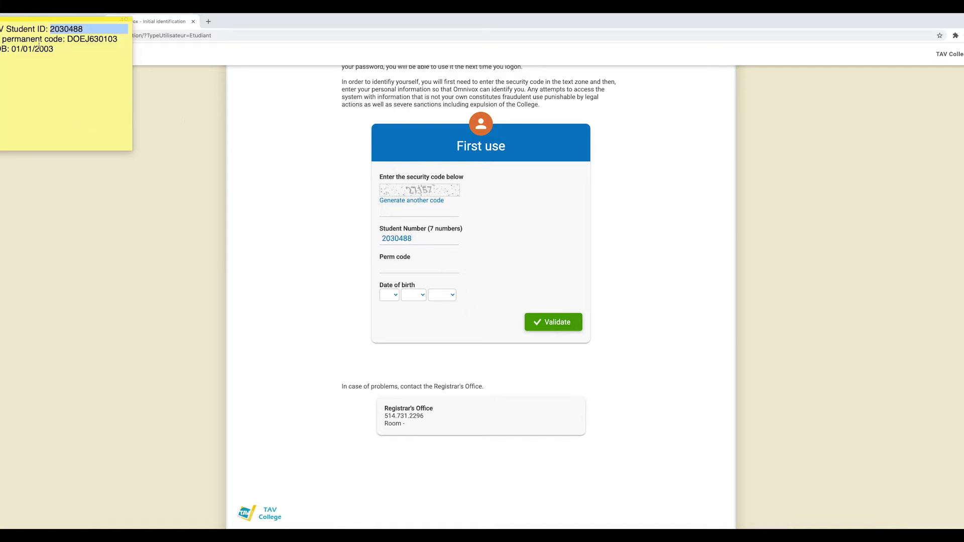
left_click_drag(67, 38, 128, 38)
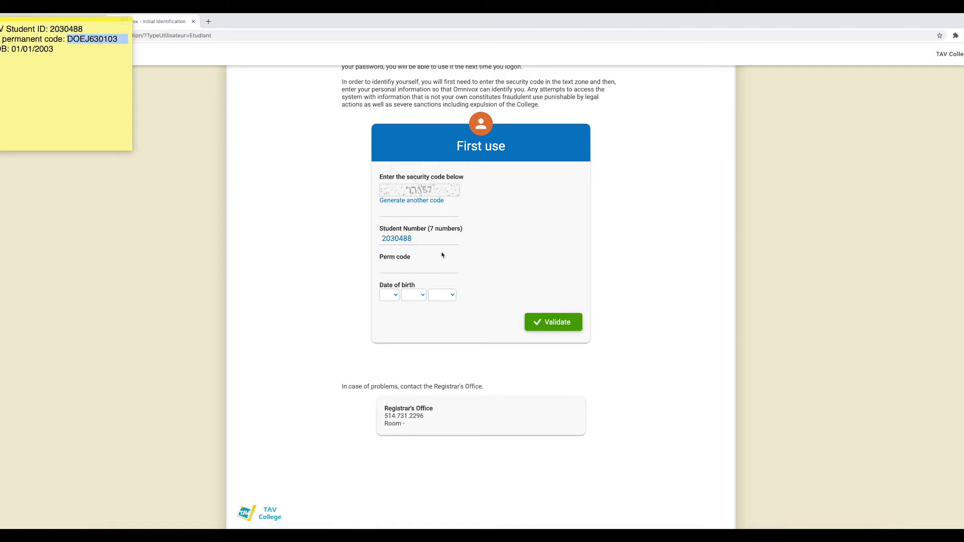
left_click(441, 268)
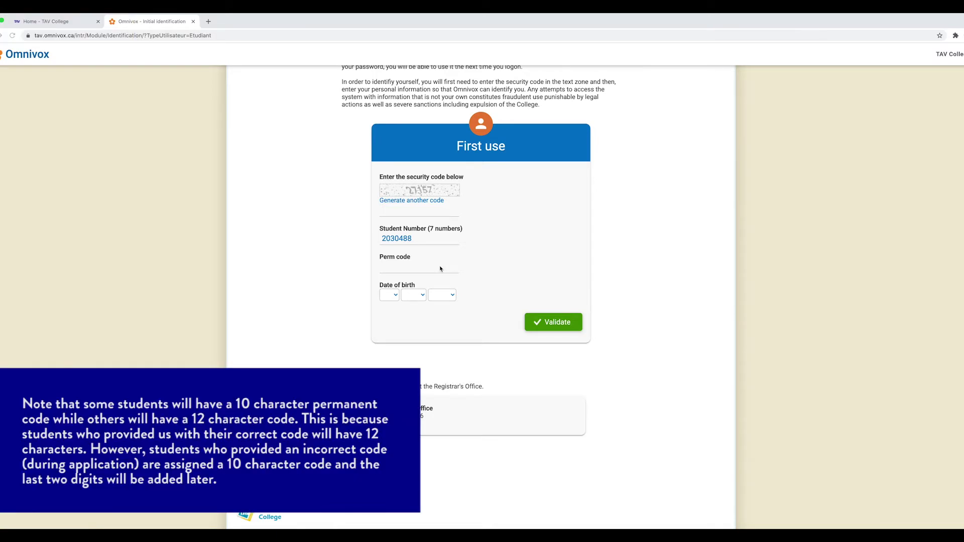
key("ctrl+v")
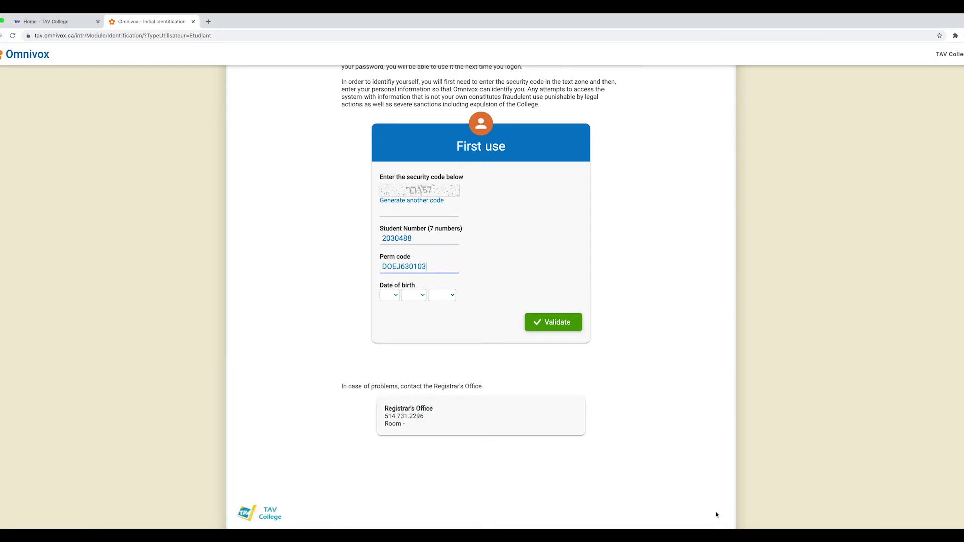
Set the date of birth to 1 Jan 2003 in the dropdowns.
left_click(386, 295)
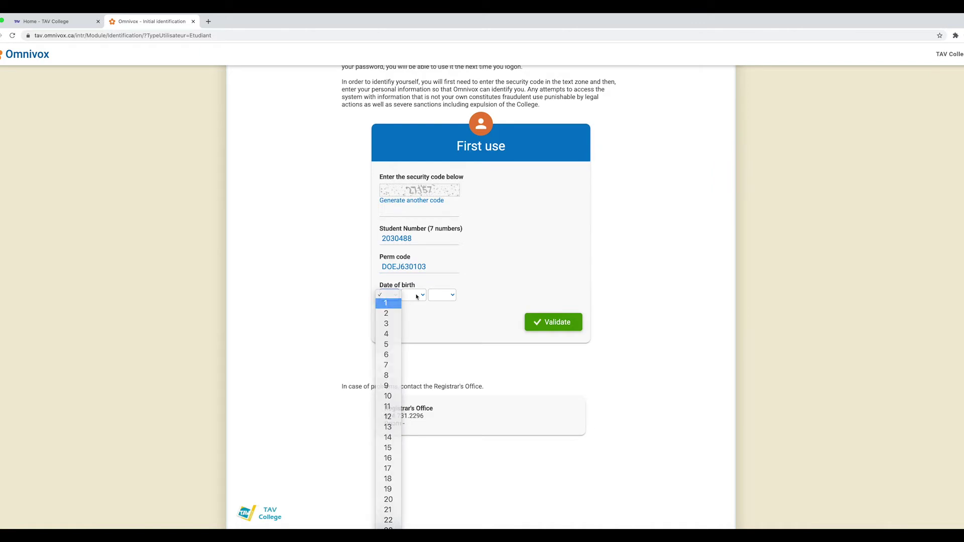
left_click(385, 302)
left_click(413, 295)
left_click(442, 295)
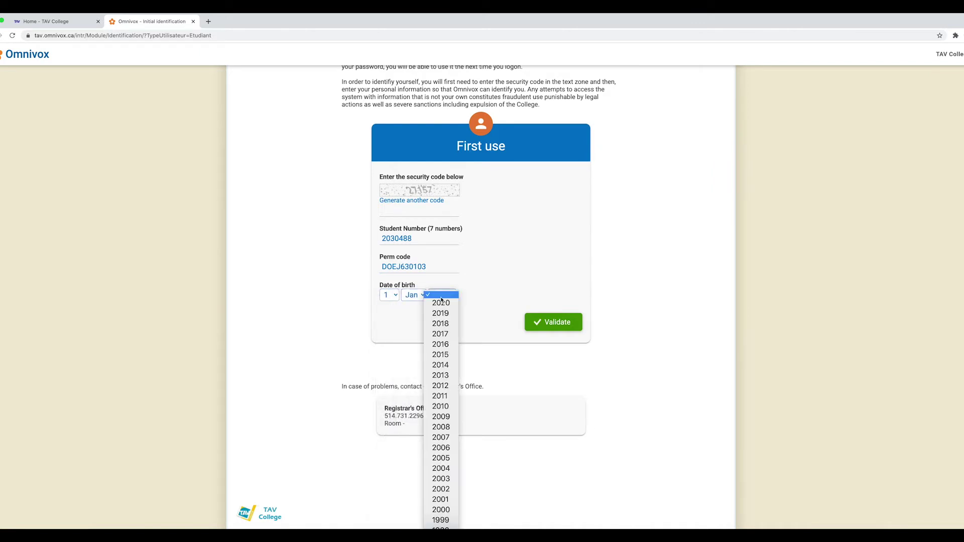
left_click(441, 479)
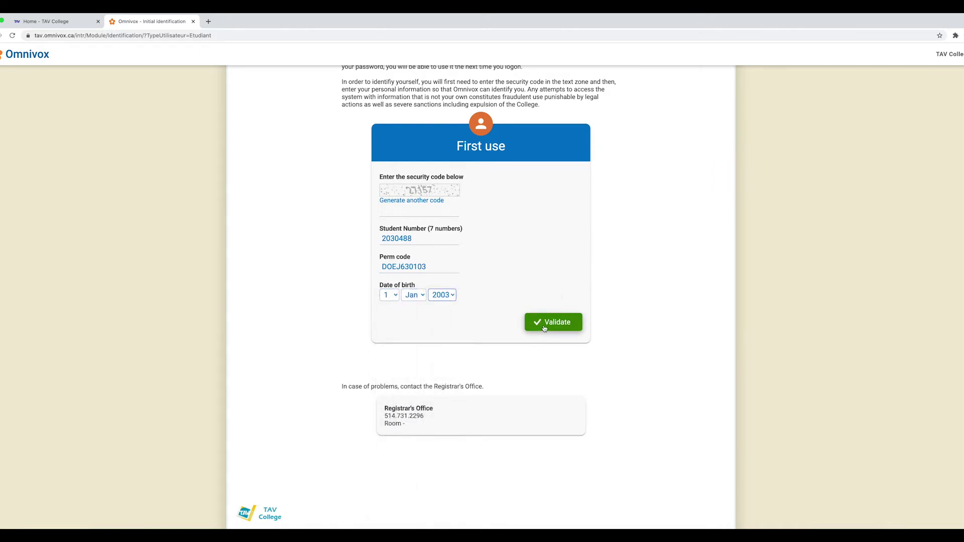
left_click(426, 212)
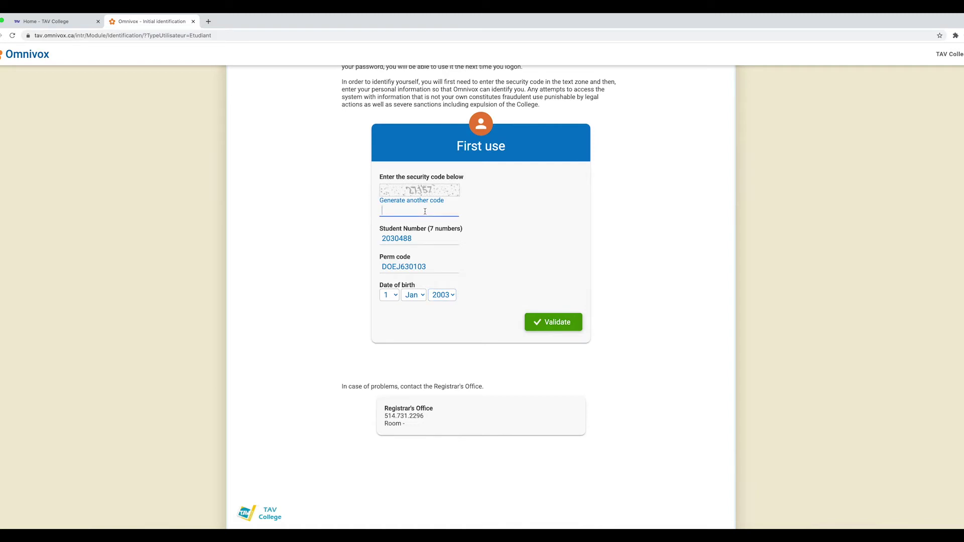
left_click(550, 327)
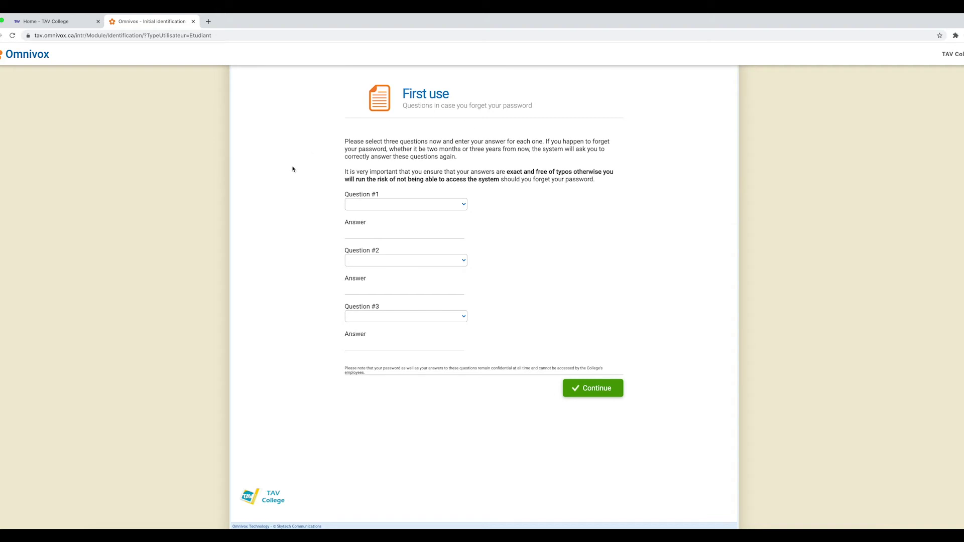
Submit the three recovery questions, then enter and confirm the new password.
left_click(594, 392)
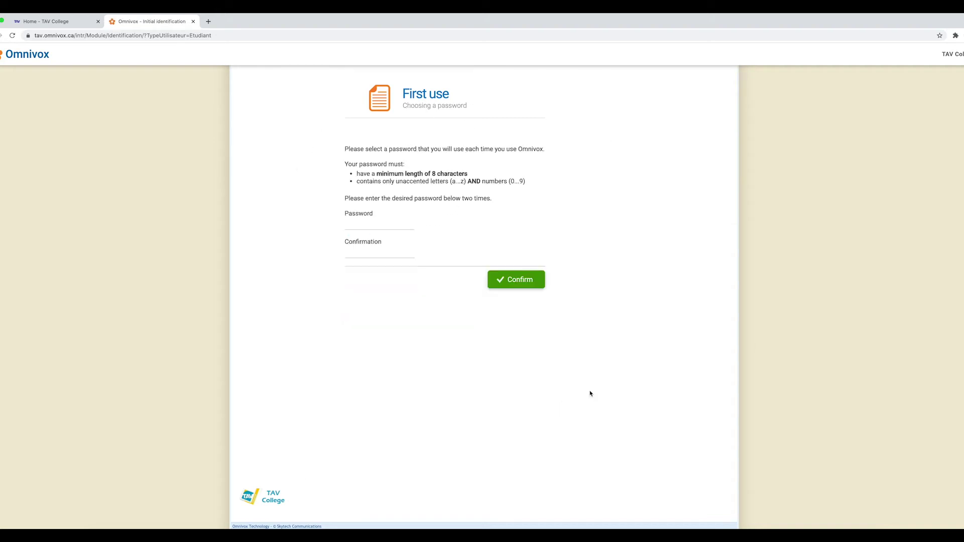
left_click(373, 221)
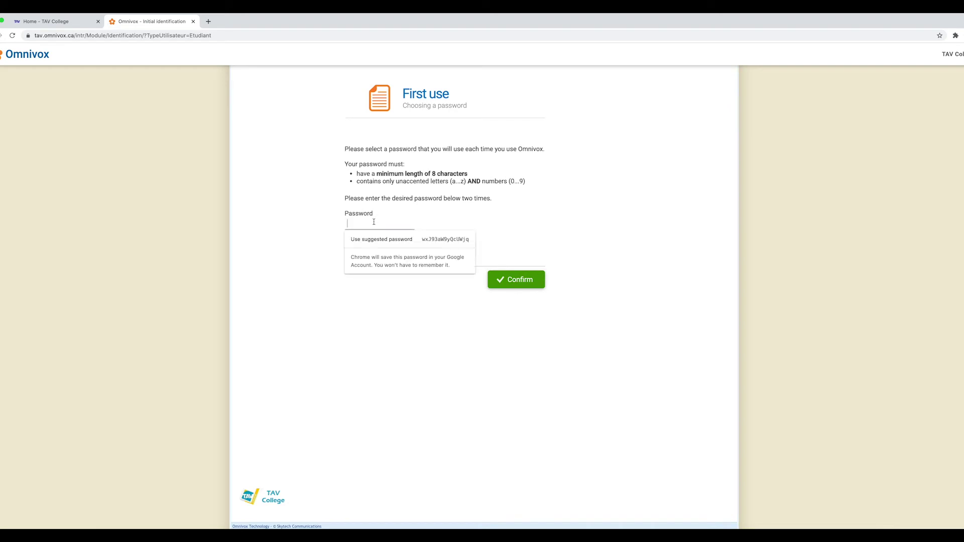
left_click(392, 239)
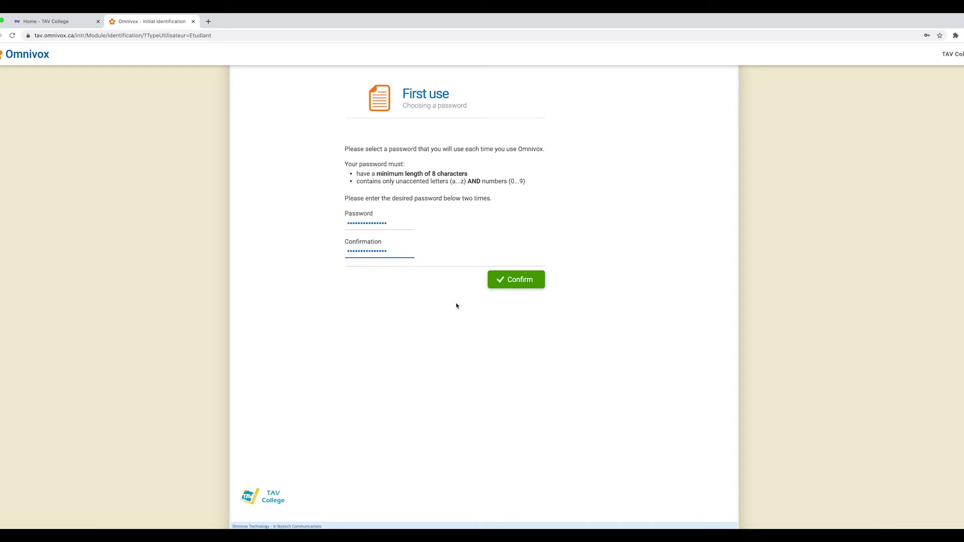
left_click(511, 287)
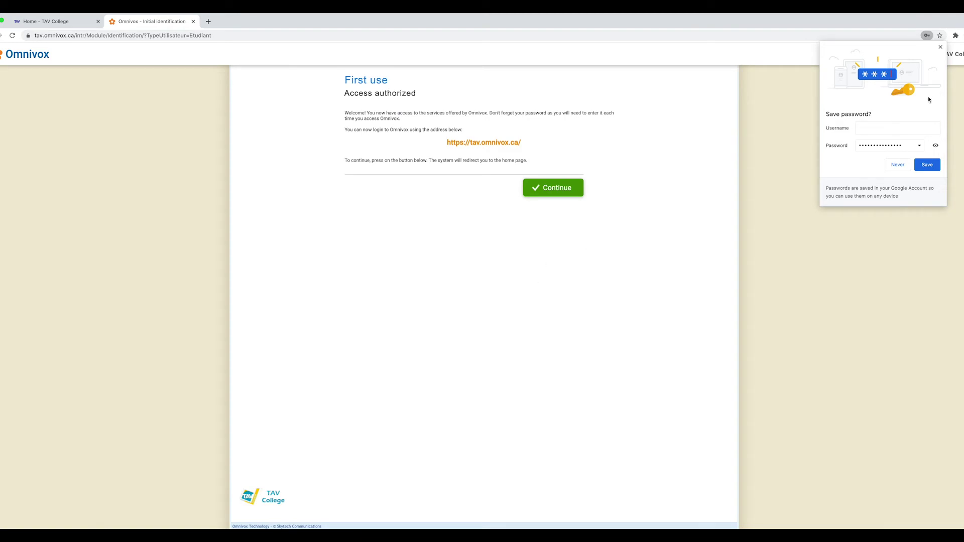
Dismiss Chrome's save-password offer and continue past the Access authorized page.
left_click(941, 48)
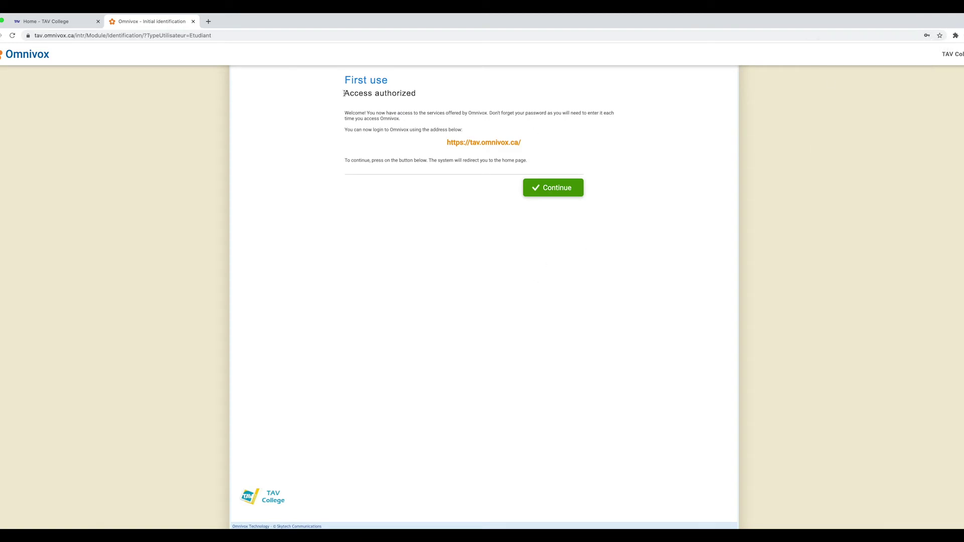
left_click_drag(343, 74, 446, 100)
left_click(446, 100)
left_click(563, 191)
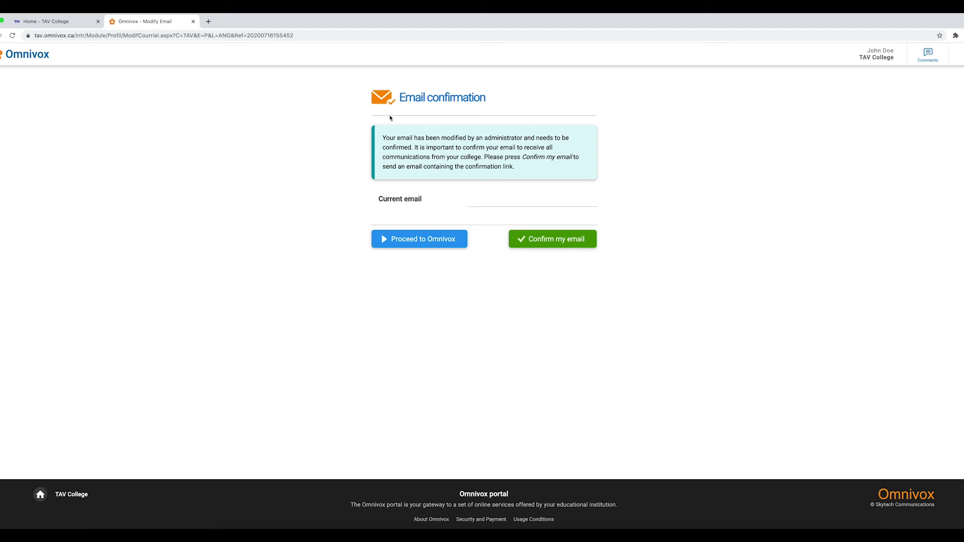
Enter the current email address and request the confirmation link with 'Confirm my email'.
left_click_drag(383, 137, 603, 193)
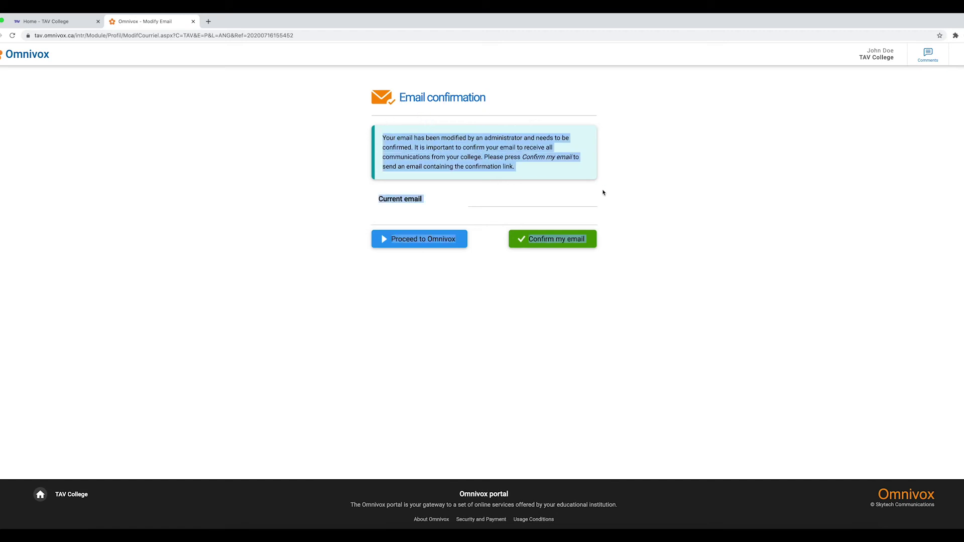
left_click(639, 179)
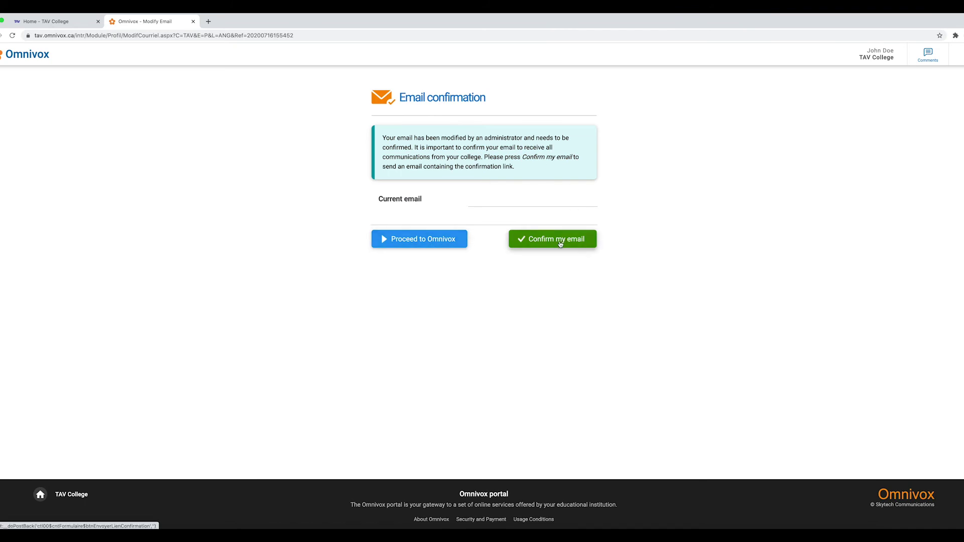
left_click(491, 202)
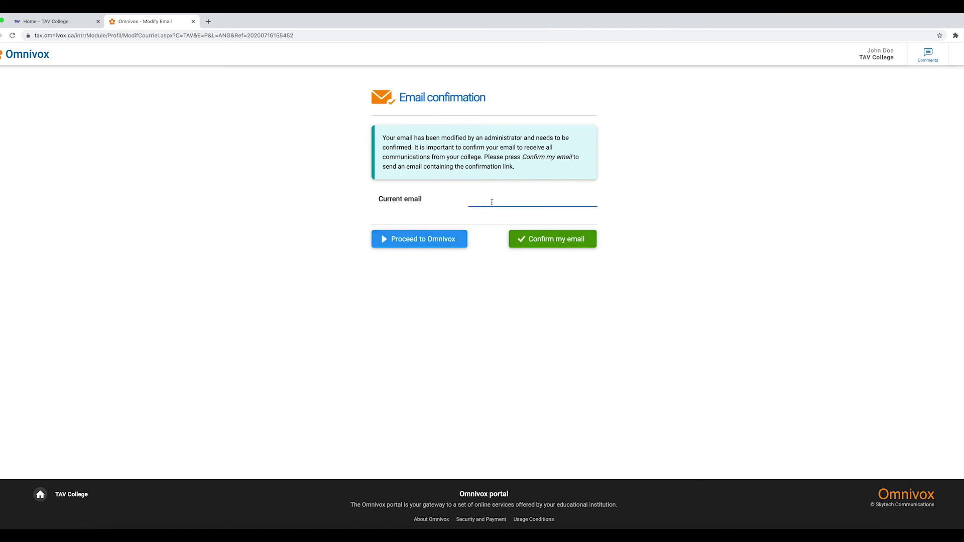
left_click(554, 238)
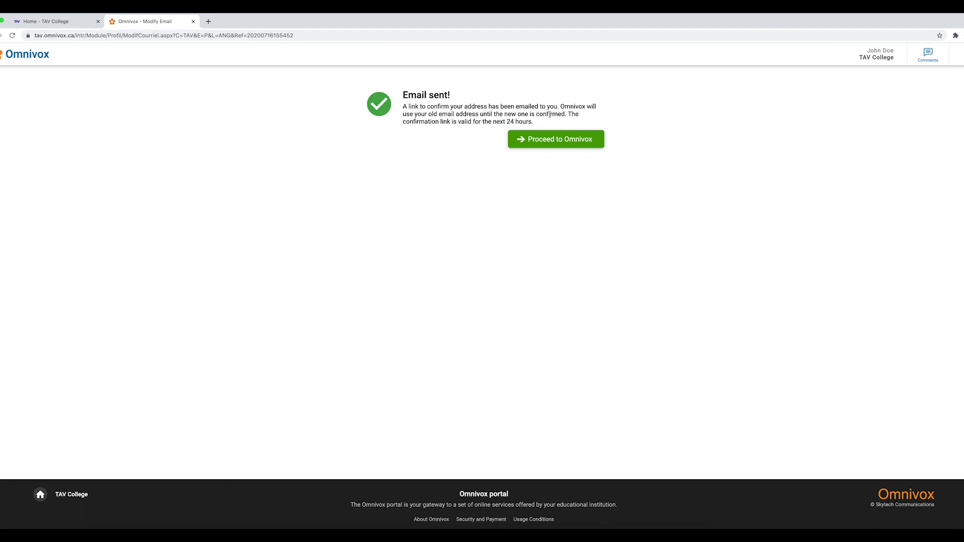
Review the confirmation-link note, then choose 'Proceed to Omnivox' on the Email sent page.
left_click_drag(570, 115, 605, 125)
left_click(599, 132)
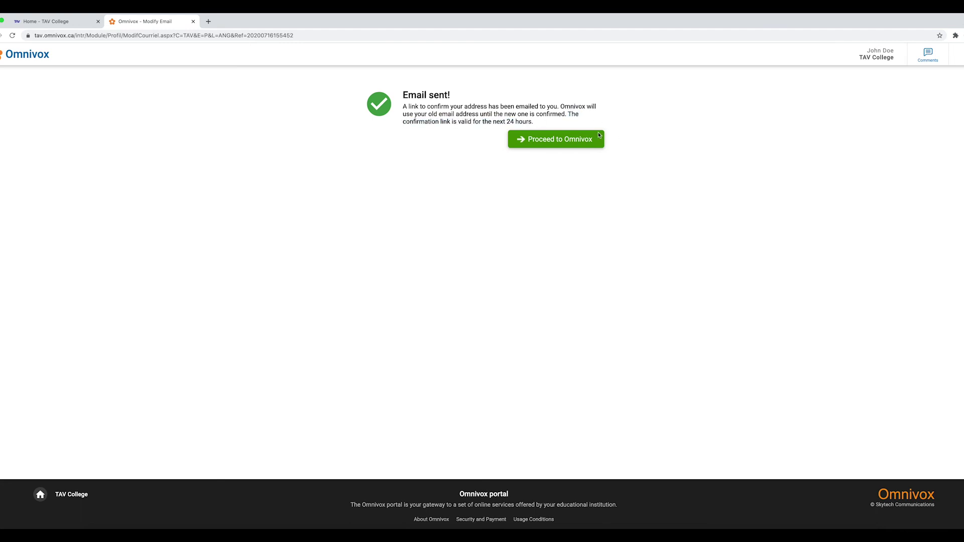
left_click(567, 143)
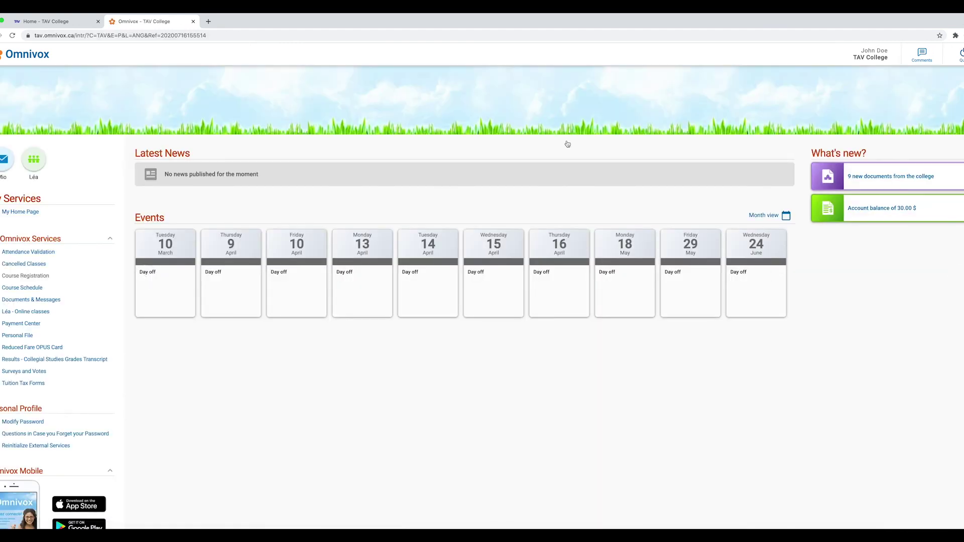